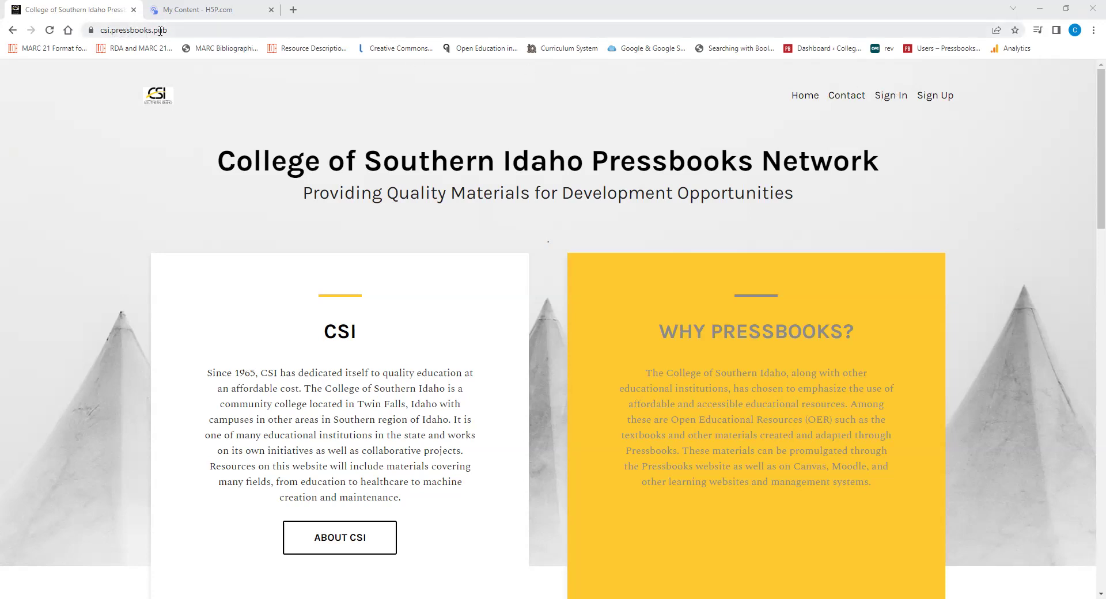
Log in to the College of Southern Idaho Pressbooks network with the account username and password
click(889, 96)
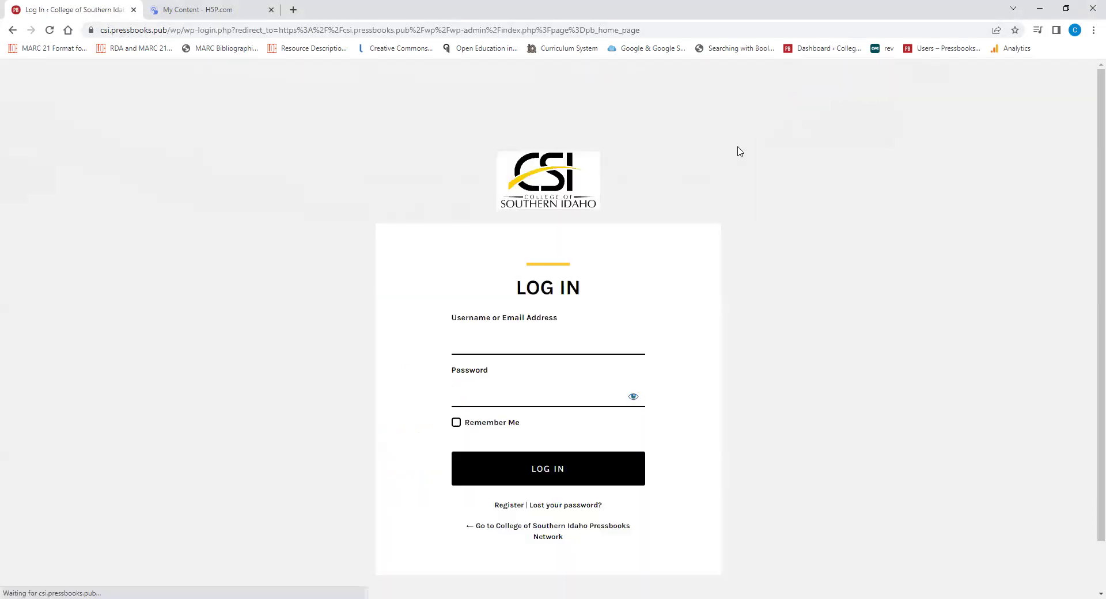
click(508, 342)
key(Tab)
text(**************)
key(Return)
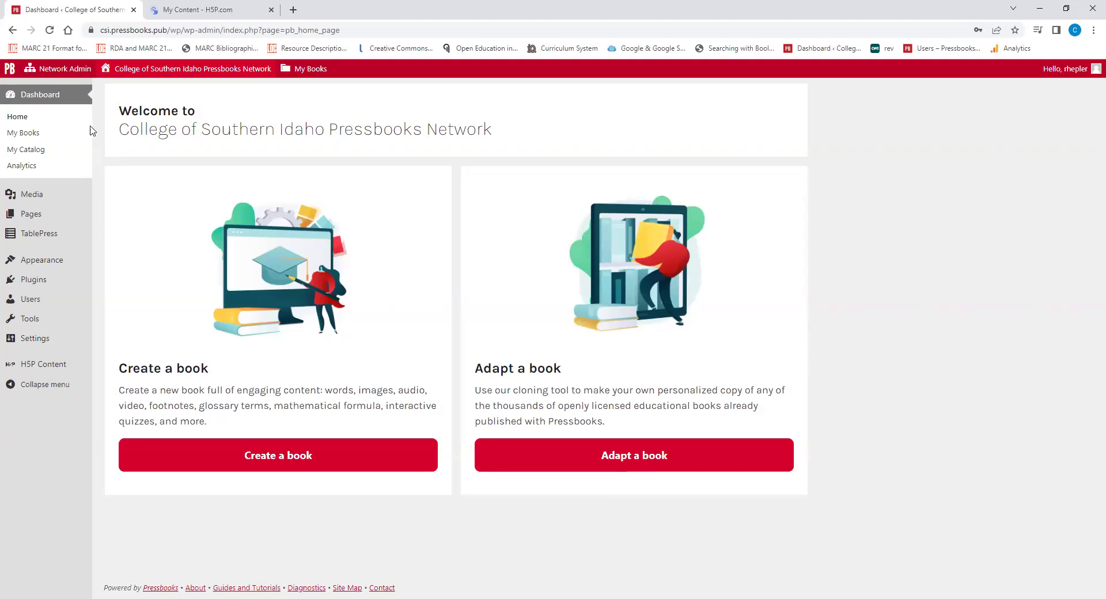
Open the Create A New Book form from My Books in a new browser tab
mouse_move(206, 73)
mouse_move(317, 74)
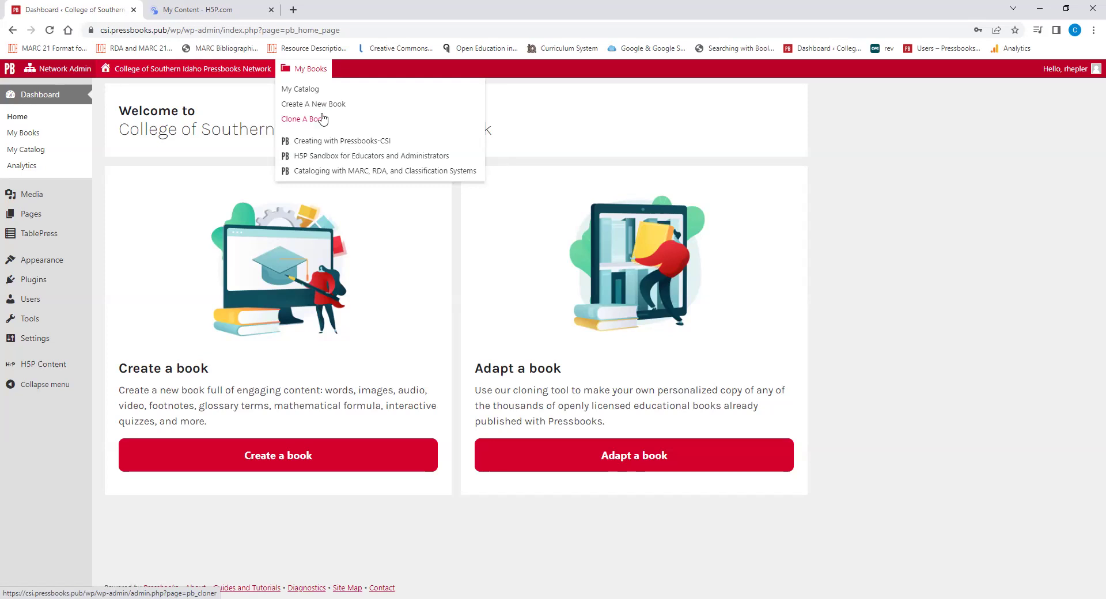
right_click(326, 104)
click(341, 113)
click(211, 8)
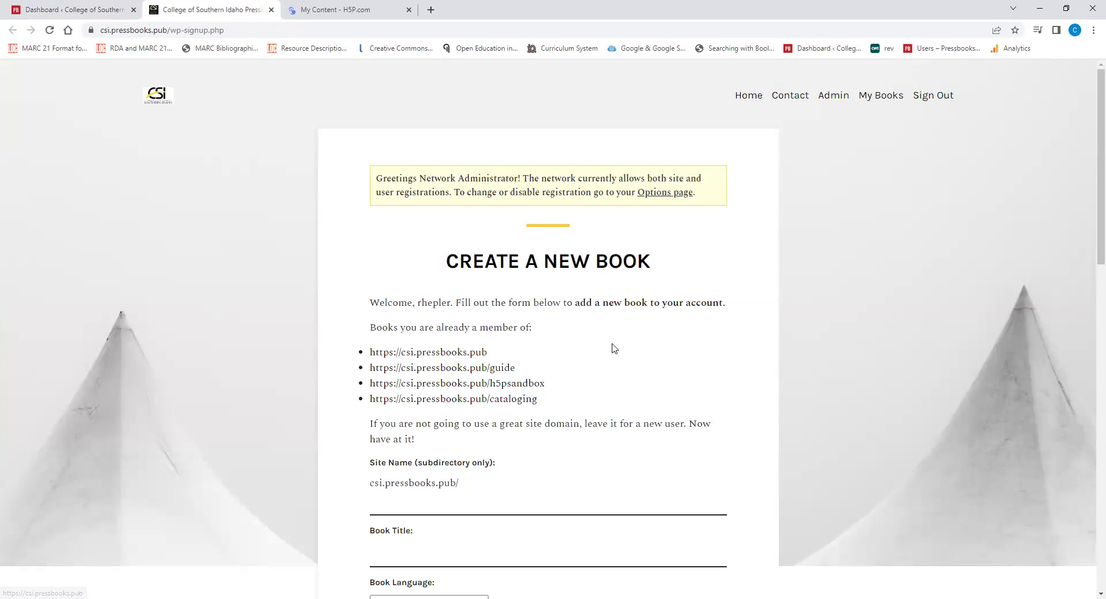
Enter site name 'agriculture' and book title 'Introduction to Agriculture' on the new-book form
scroll(613, 348, down, 1)
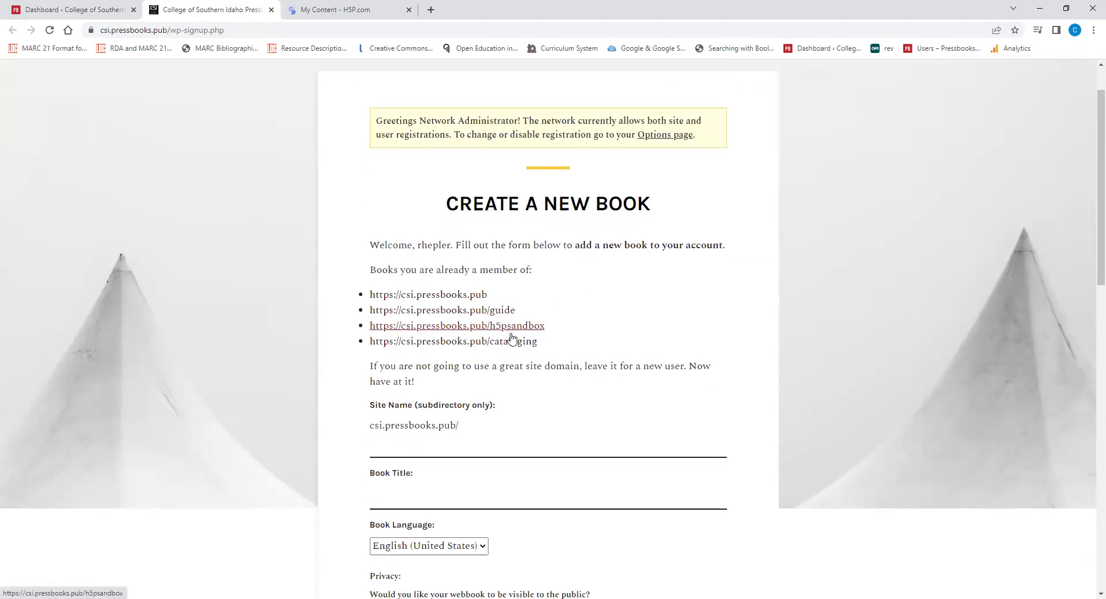
click(510, 451)
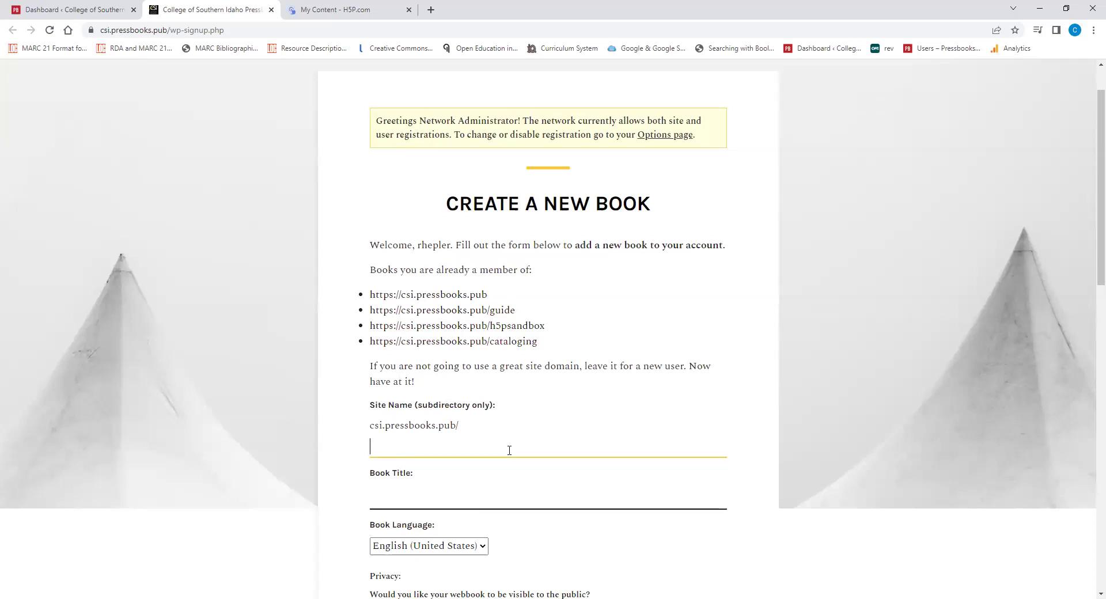
text(agriculture)
click(506, 499)
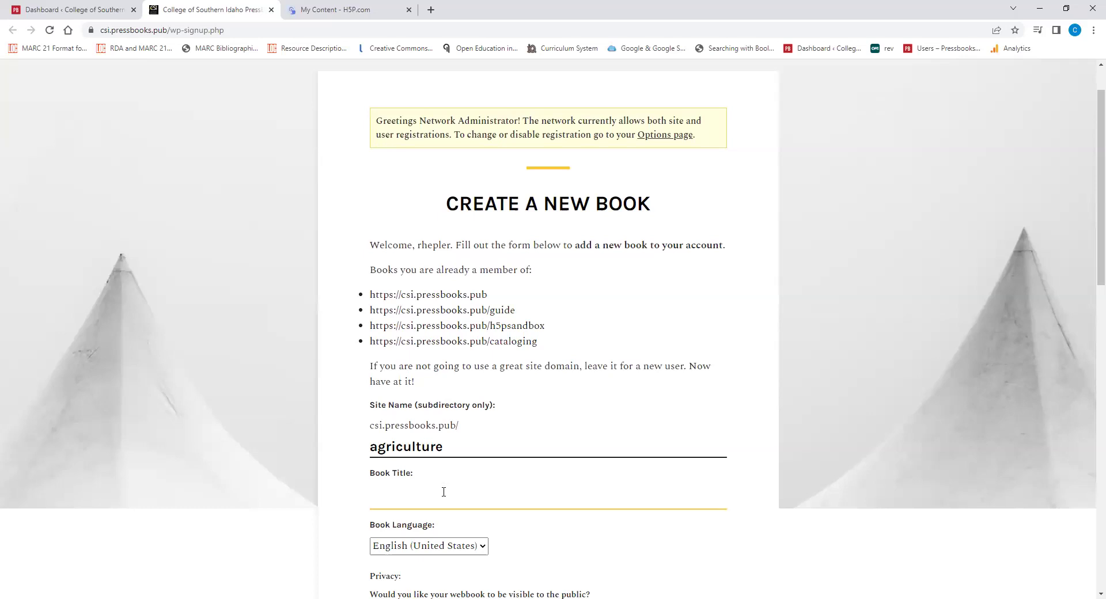
text(Introduction to Agriculture)
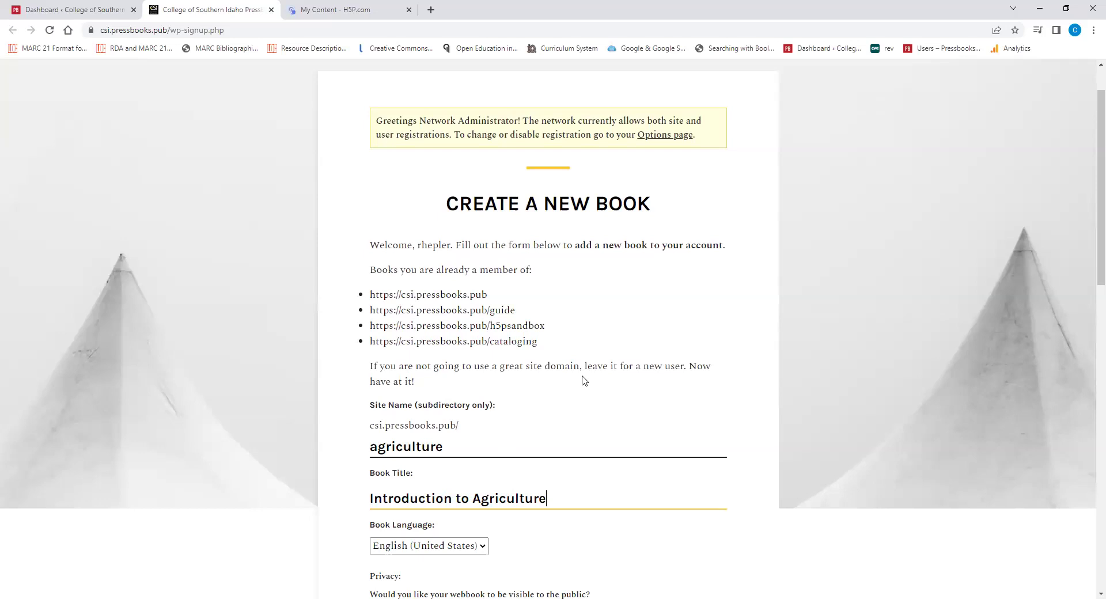
scroll(587, 375, down, 2)
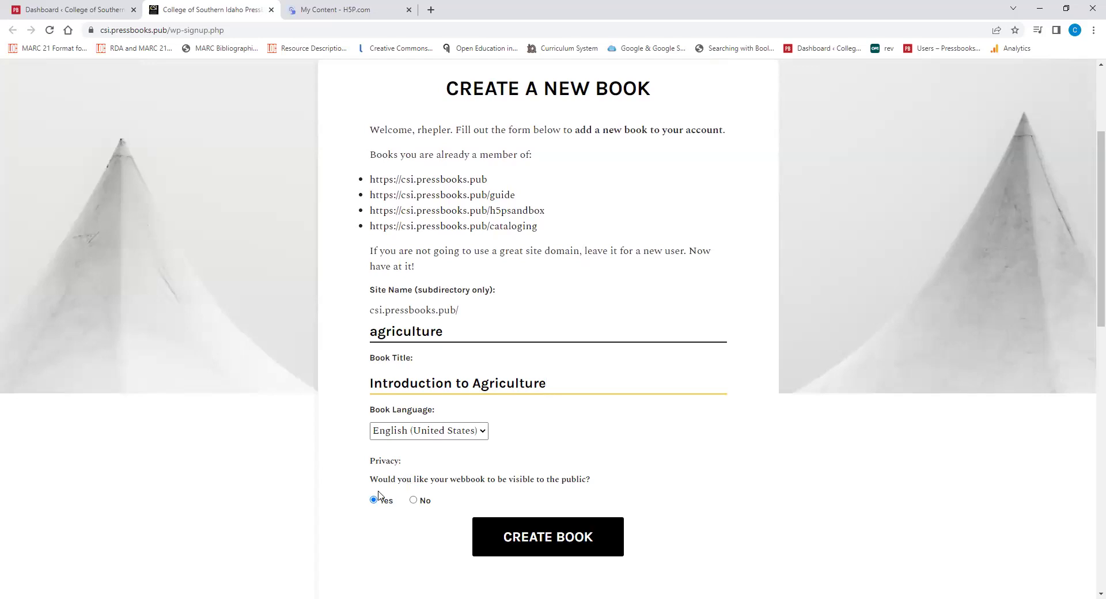
Switch the webbook's public visibility to No, then back to Yes
click(415, 501)
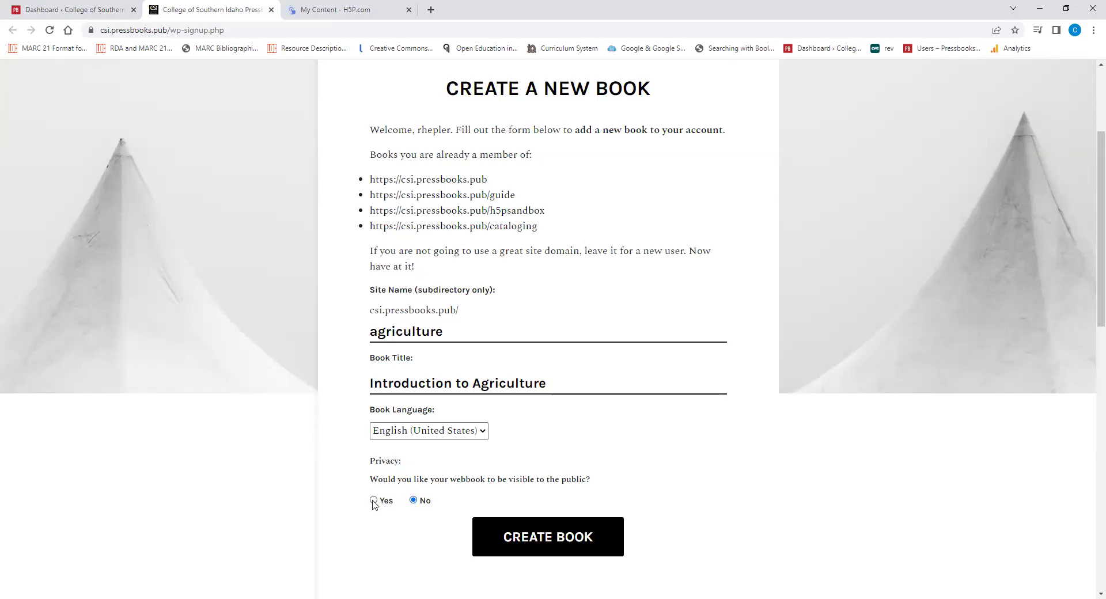
click(374, 502)
Close the new-book tab, open the Cataloging with MARC, RDA, and Classification Systems dashboard, and bring up Edit book info's link options
click(270, 10)
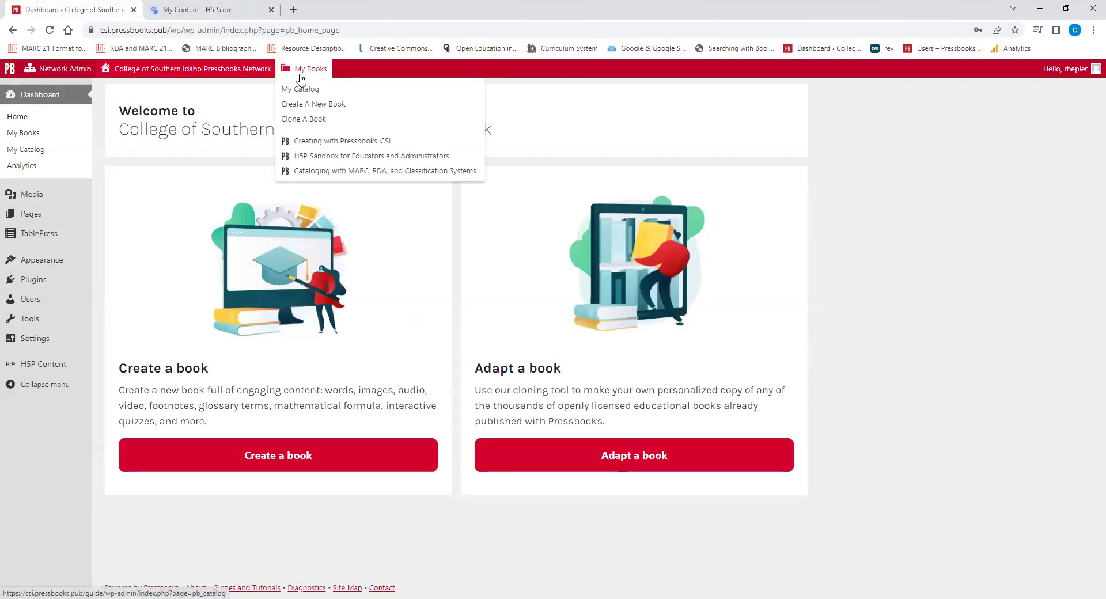
mouse_move(314, 70)
click(354, 172)
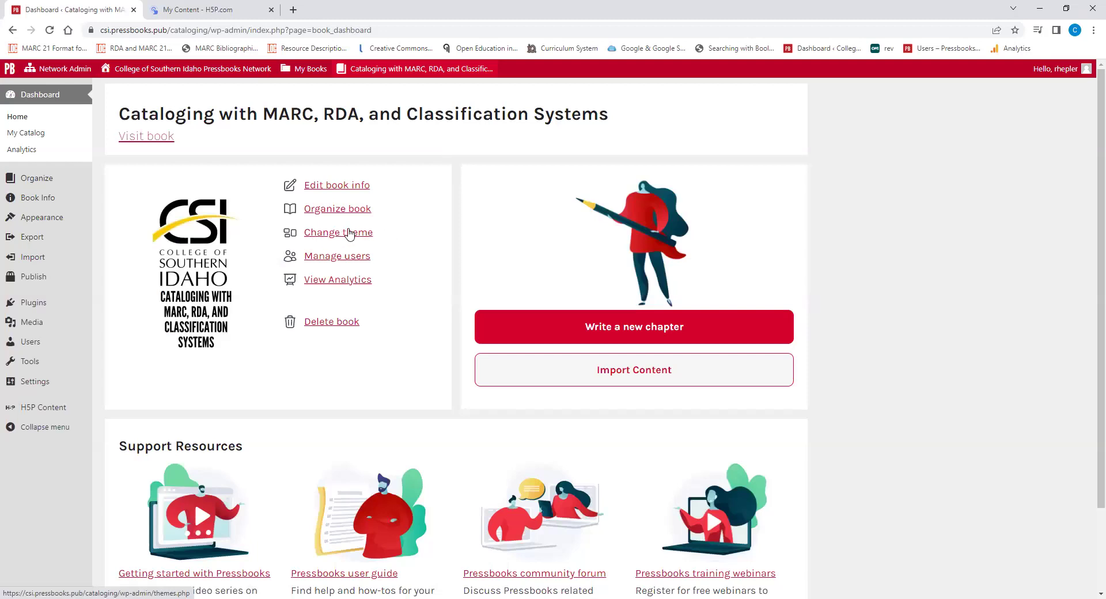
scroll(181, 391, down, 3)
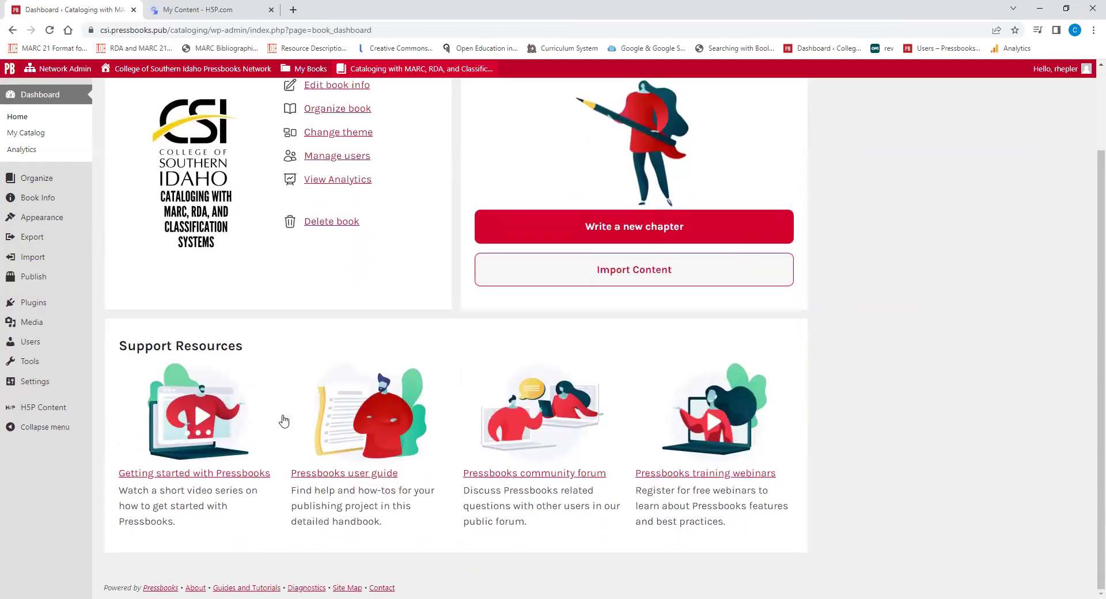
scroll(659, 381, up, 3)
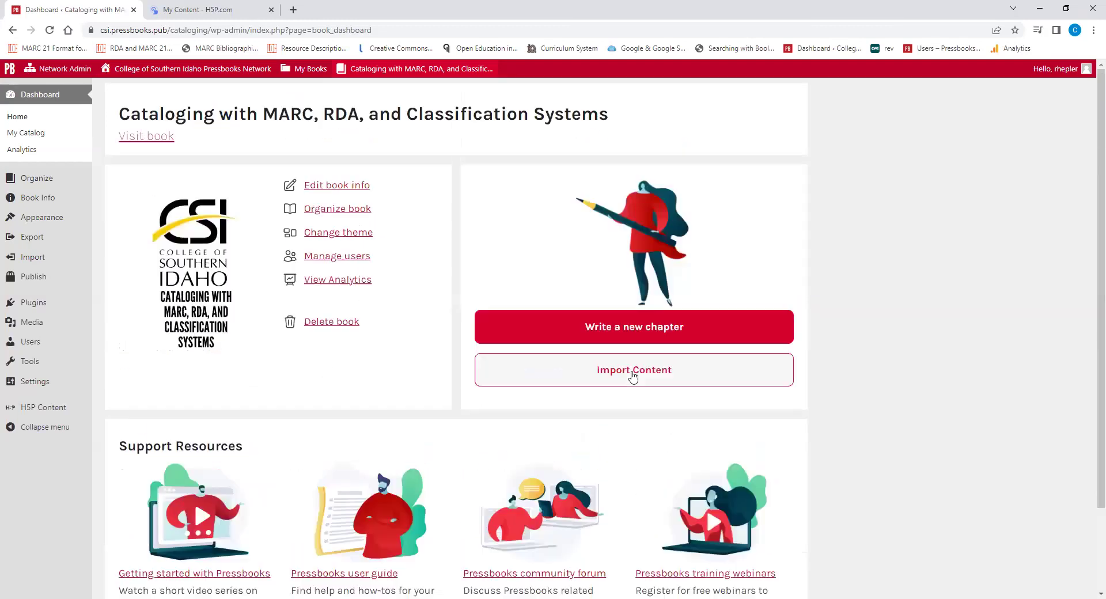
right_click(348, 186)
click(370, 195)
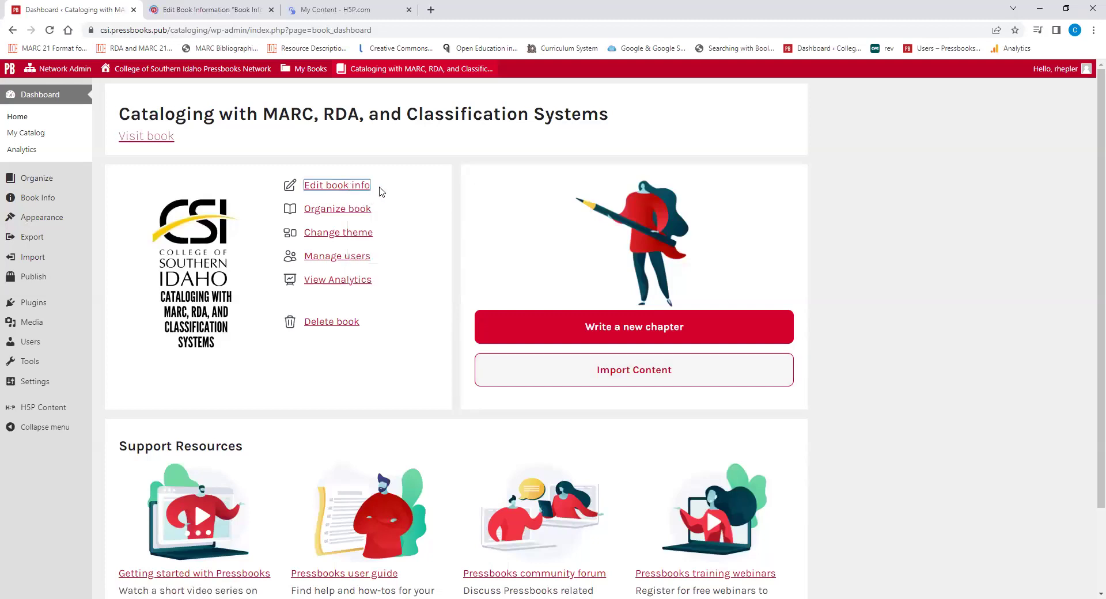
click(241, 11)
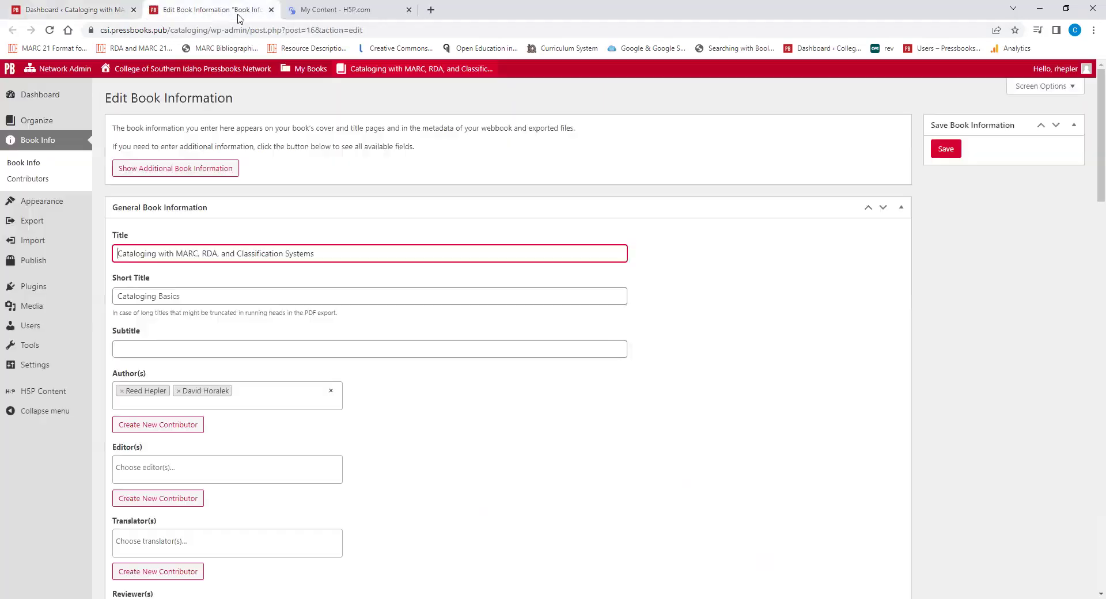
scroll(343, 177, down, 1)
scroll(343, 178, down, 2)
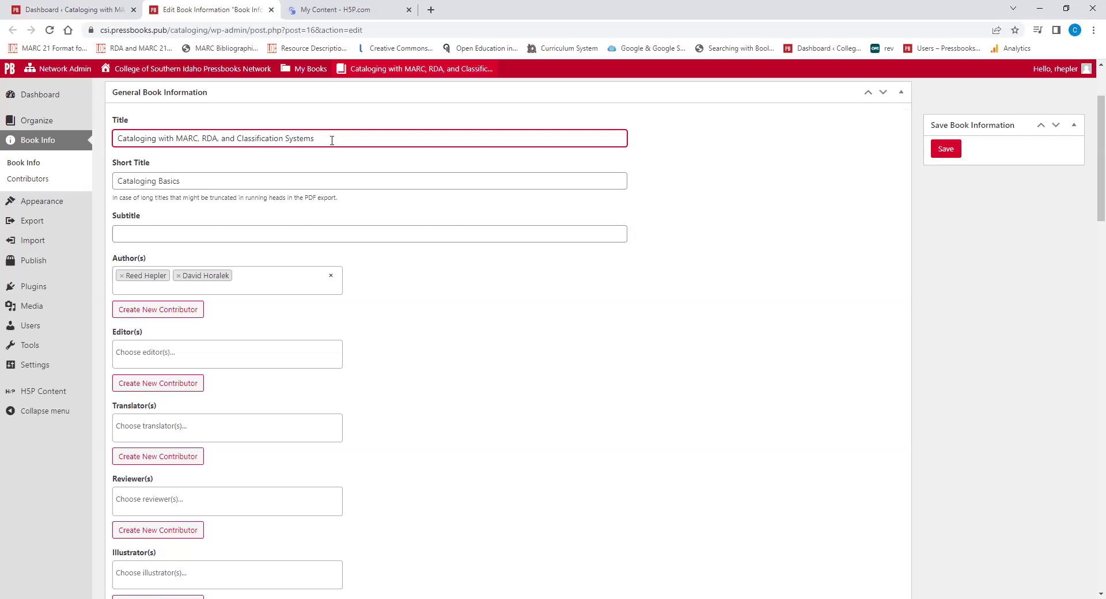
scroll(338, 148, down, 1)
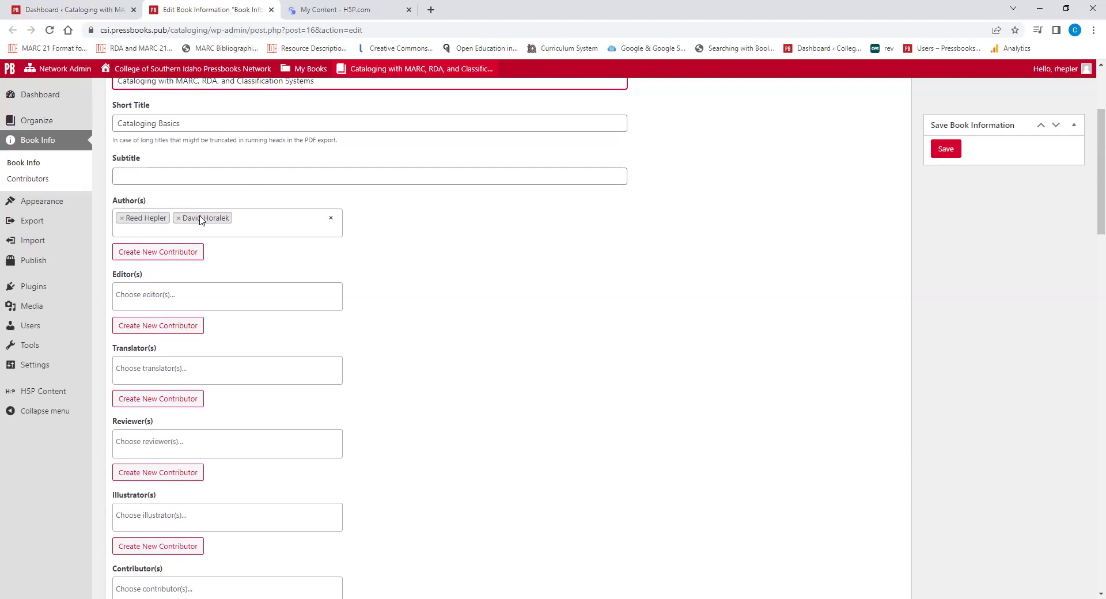
scroll(224, 238, down, 3)
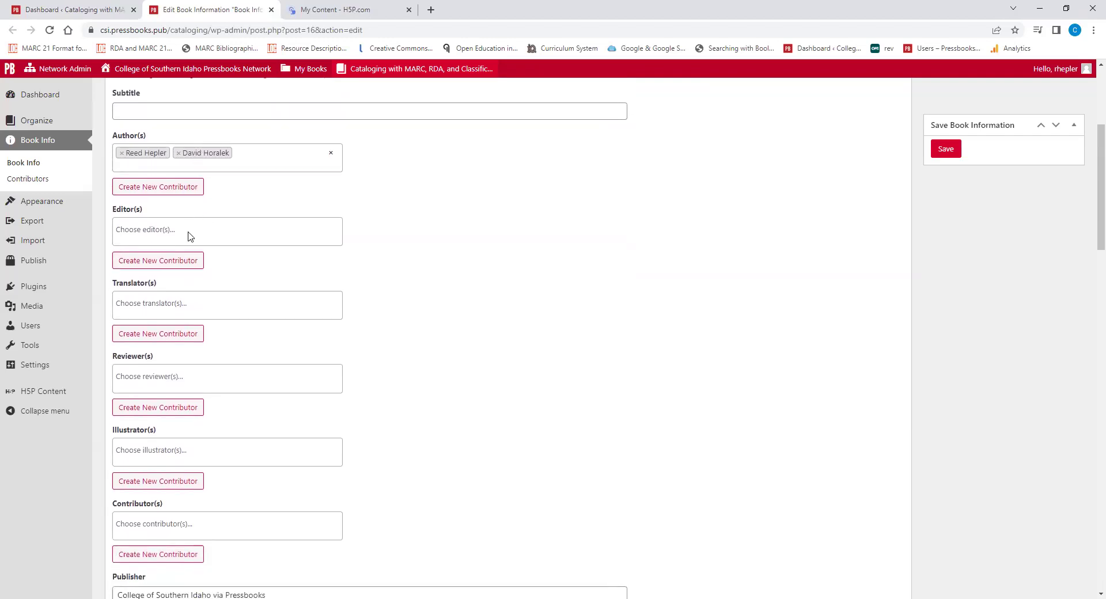
scroll(233, 272, down, 3)
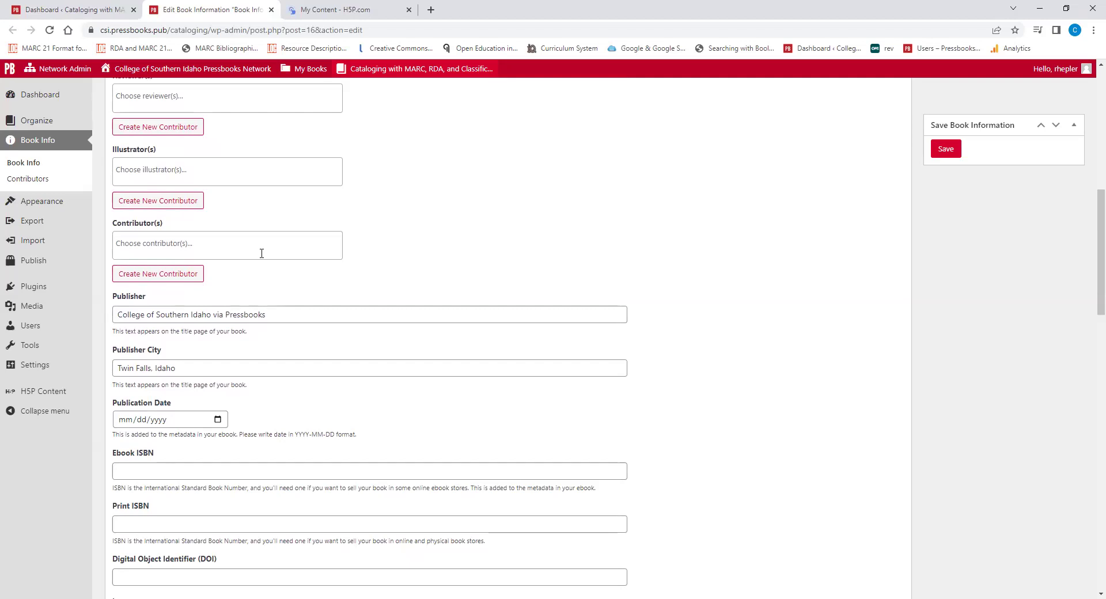
scroll(262, 253, down, 1)
scroll(281, 256, down, 2)
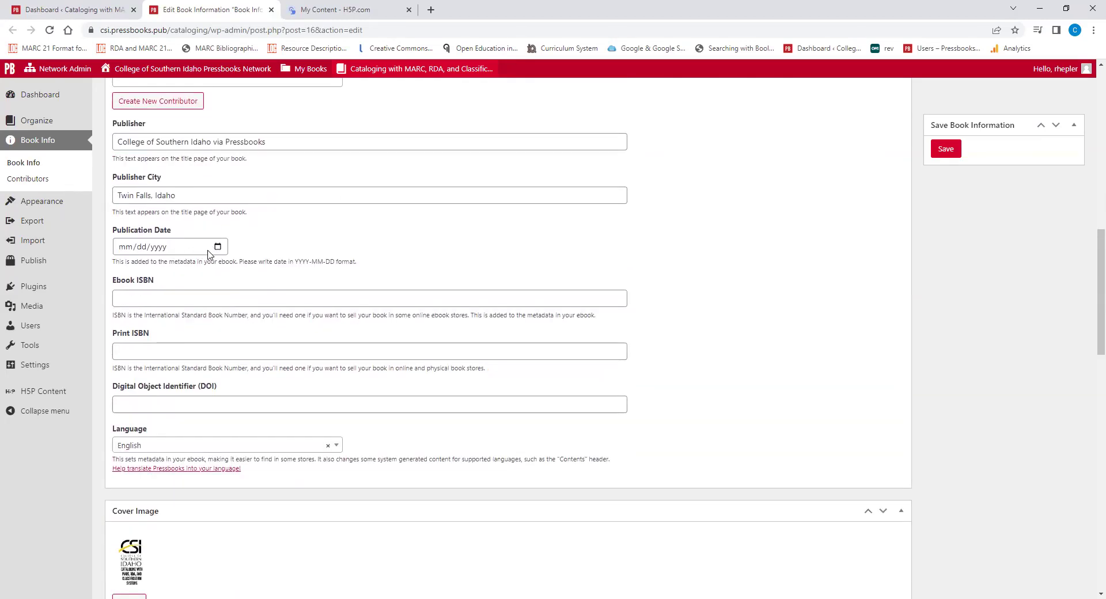
scroll(262, 249, down, 3)
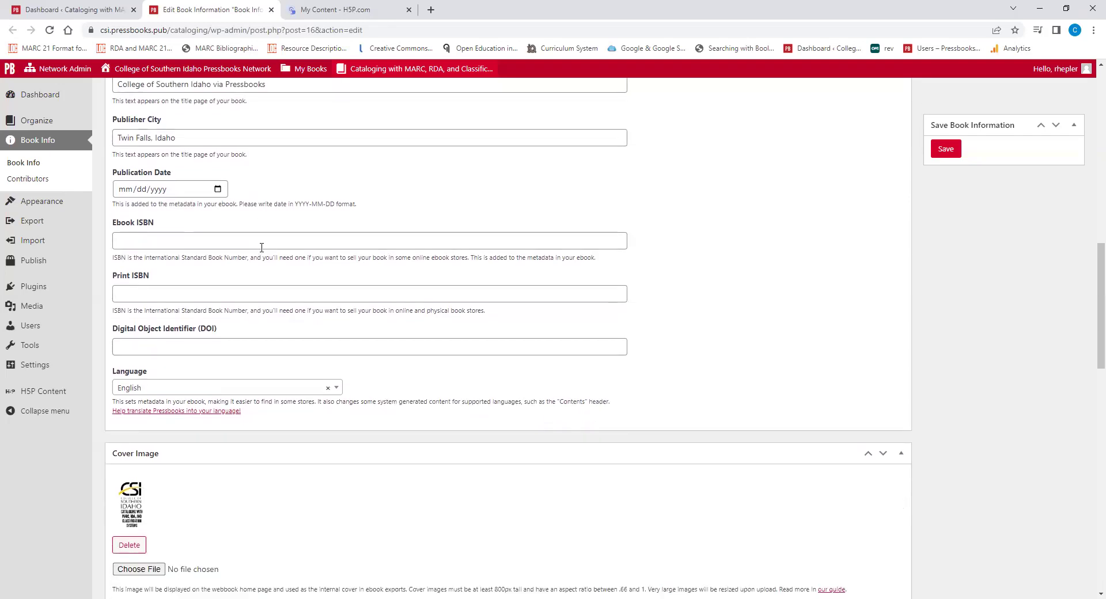
scroll(263, 249, down, 2)
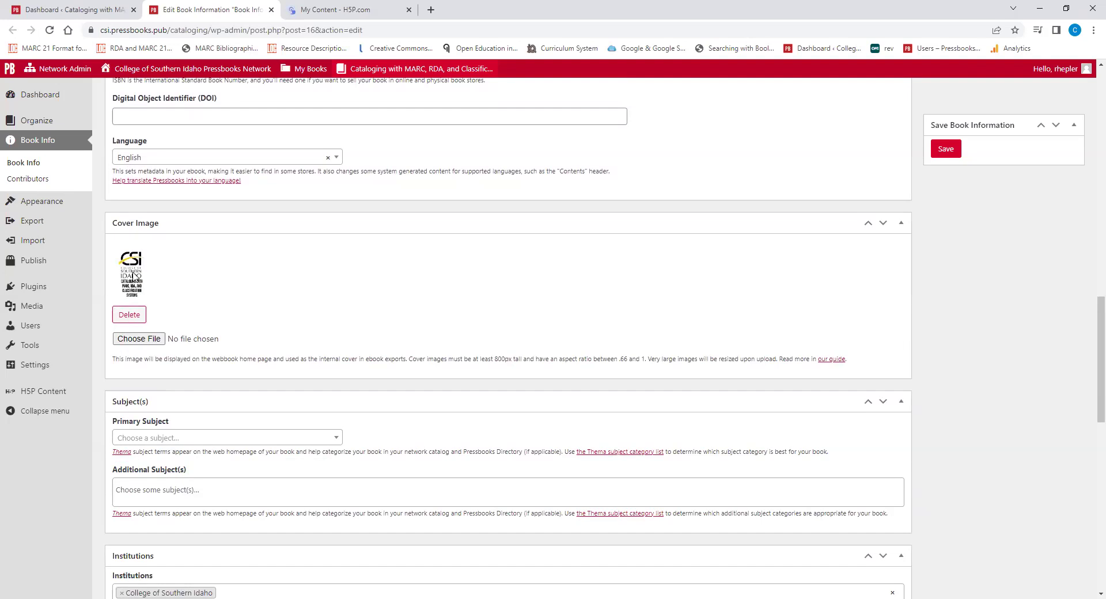
click(64, 10)
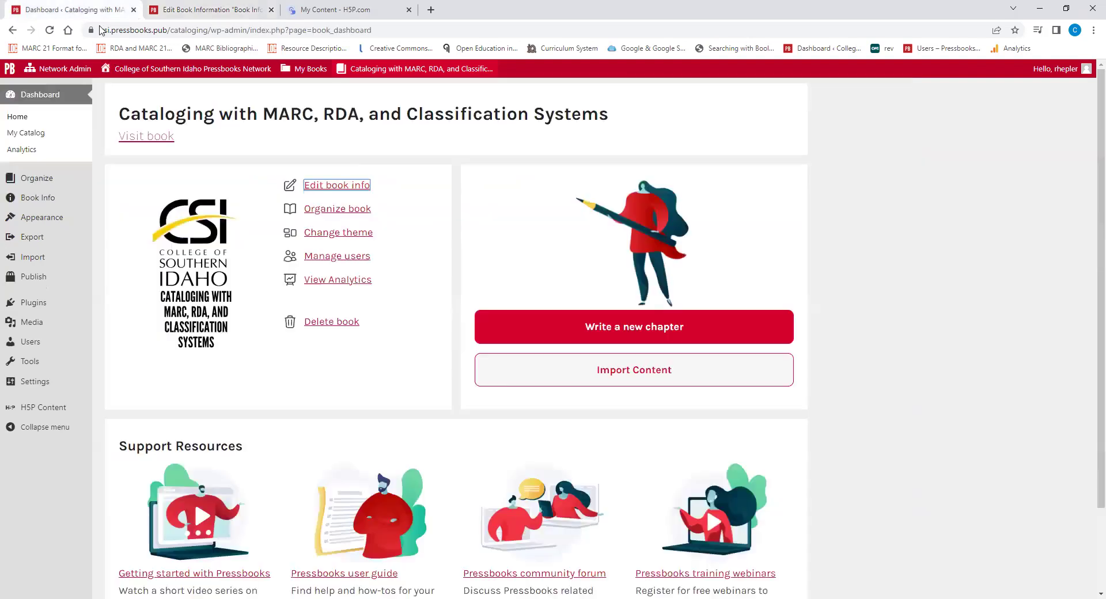
click(181, 10)
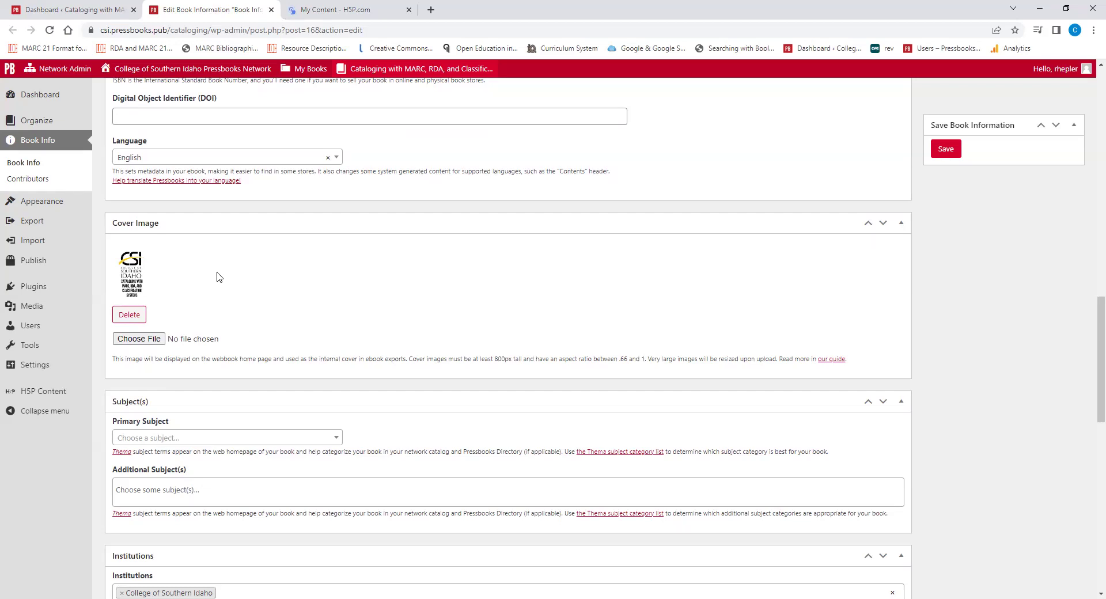
scroll(217, 277, down, 6)
scroll(245, 265, down, 2)
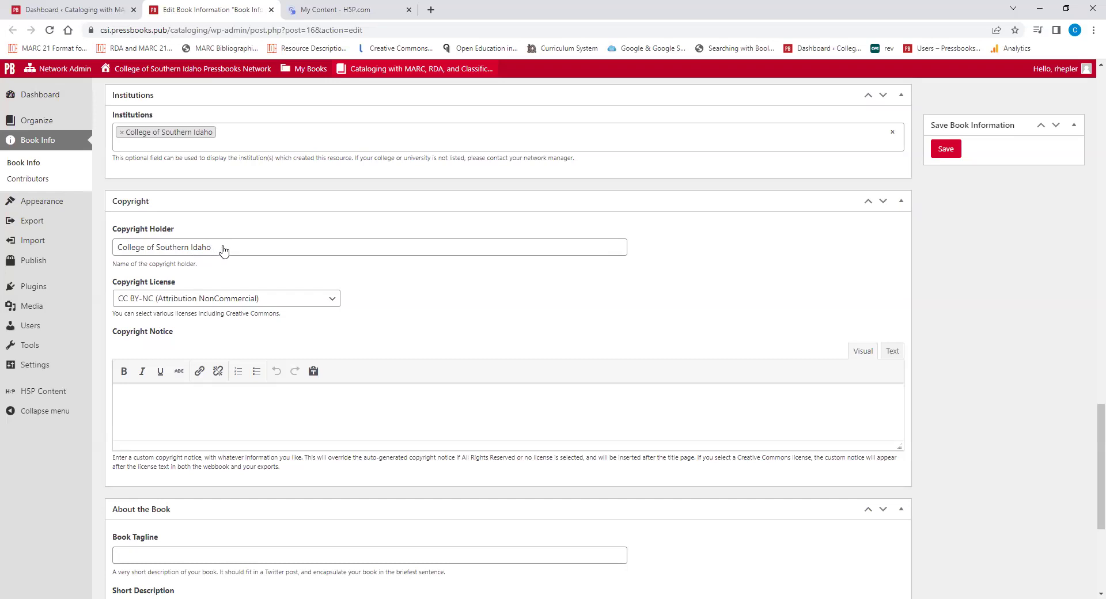
scroll(223, 249, down, 2)
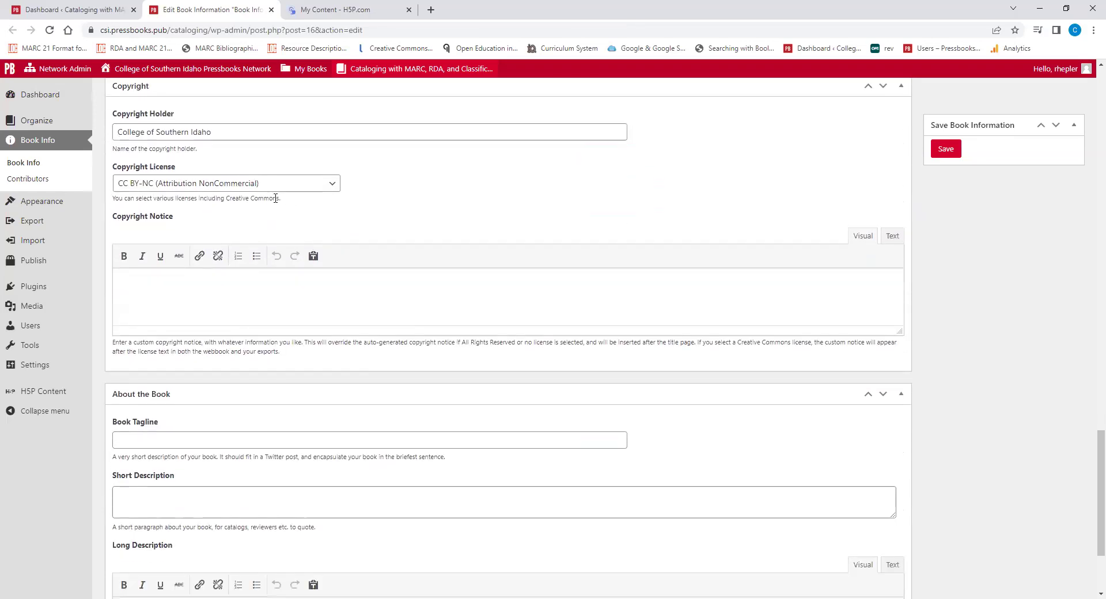
click(305, 186)
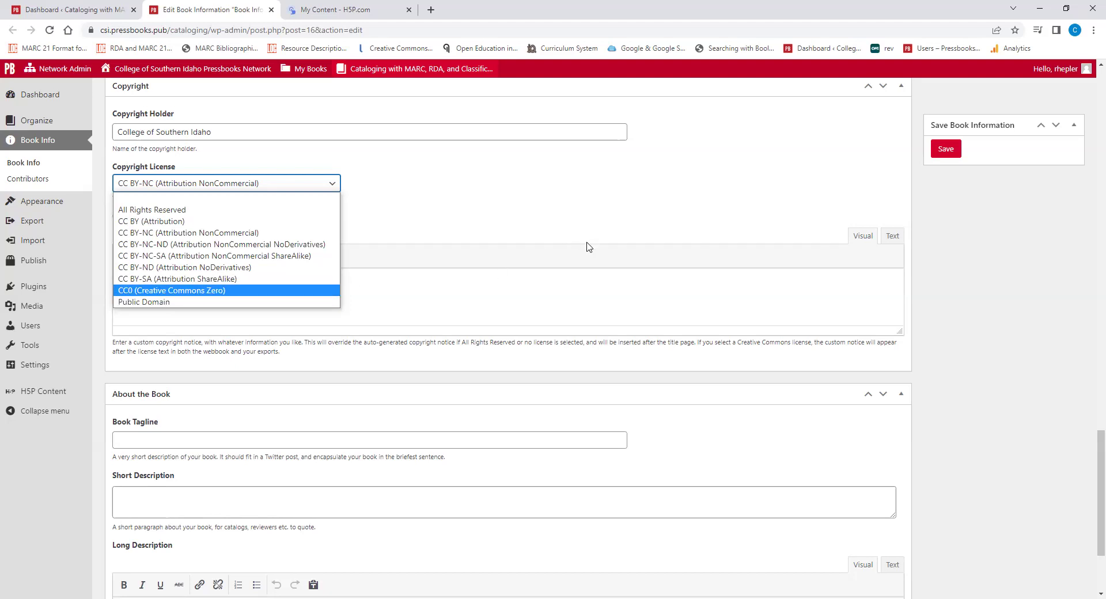
click(531, 256)
scroll(531, 256, up, 3)
scroll(547, 326, up, 20)
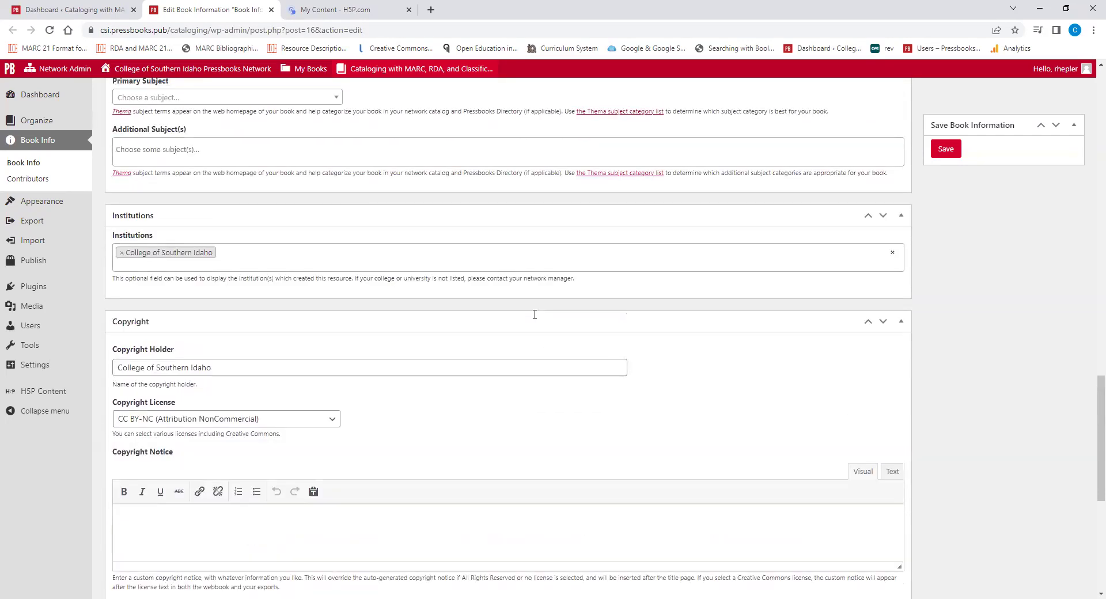
Go to the Organize page and review the front matter, parts and chapters tables
click(47, 125)
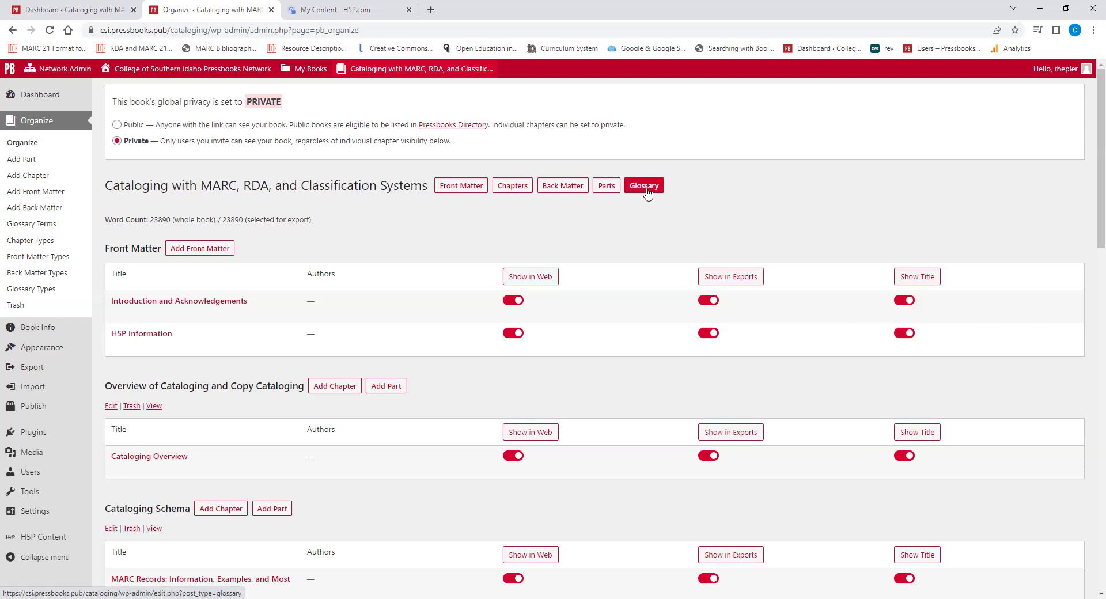
scroll(720, 198, down, 1)
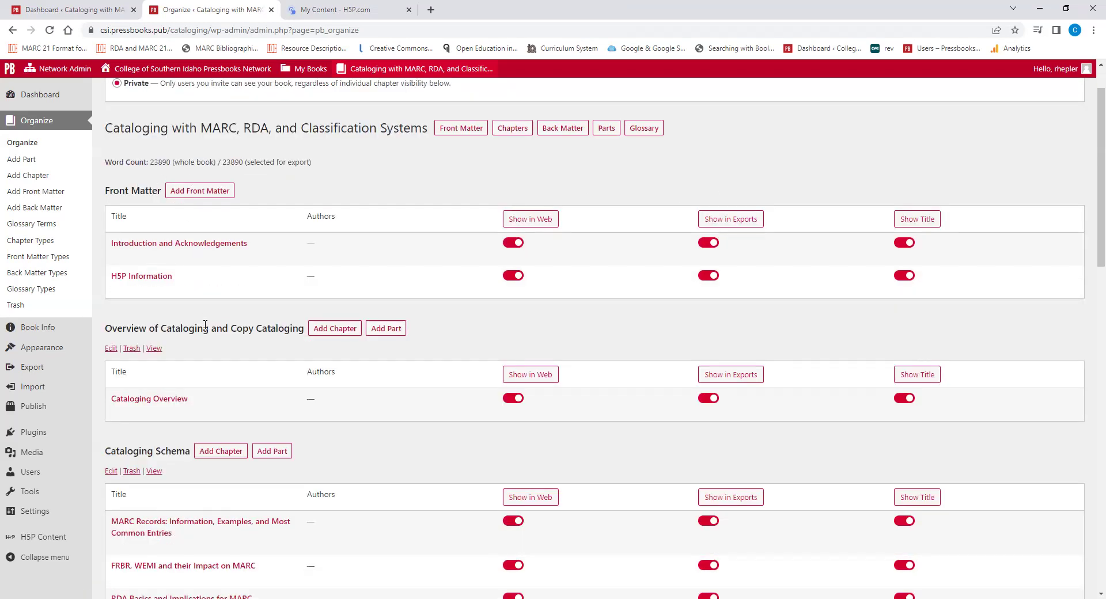
scroll(173, 335, down, 2)
scroll(166, 338, down, 6)
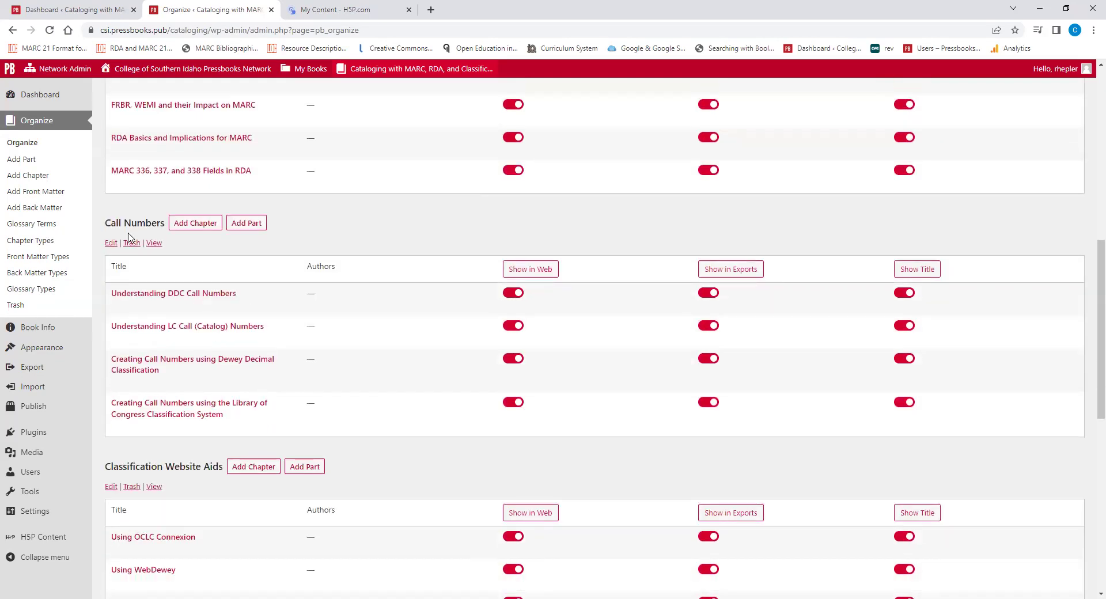
scroll(405, 260, up, 2)
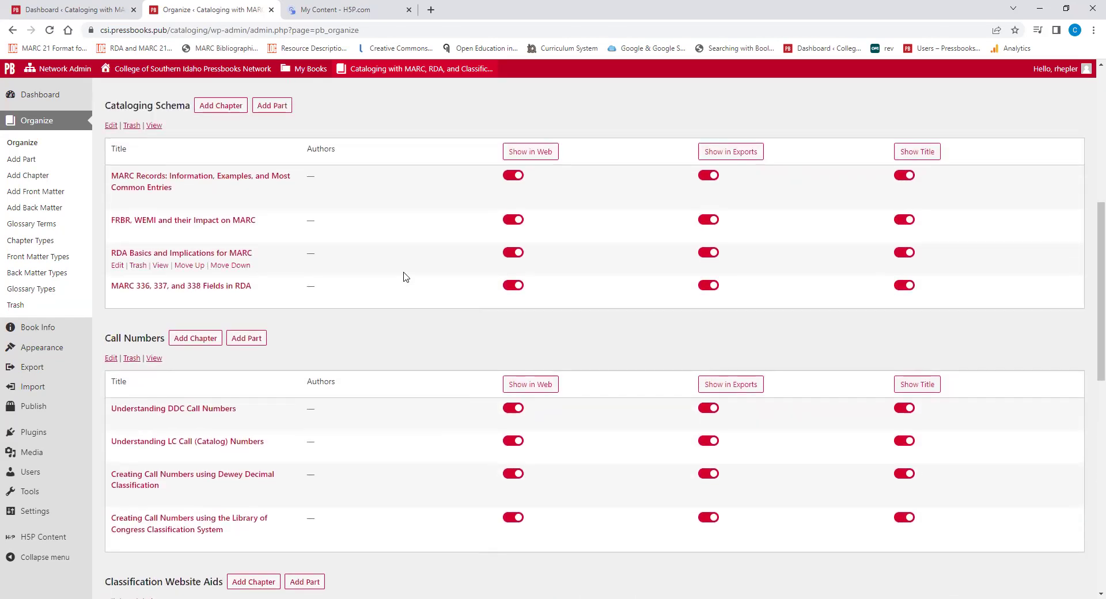
scroll(405, 276, up, 3)
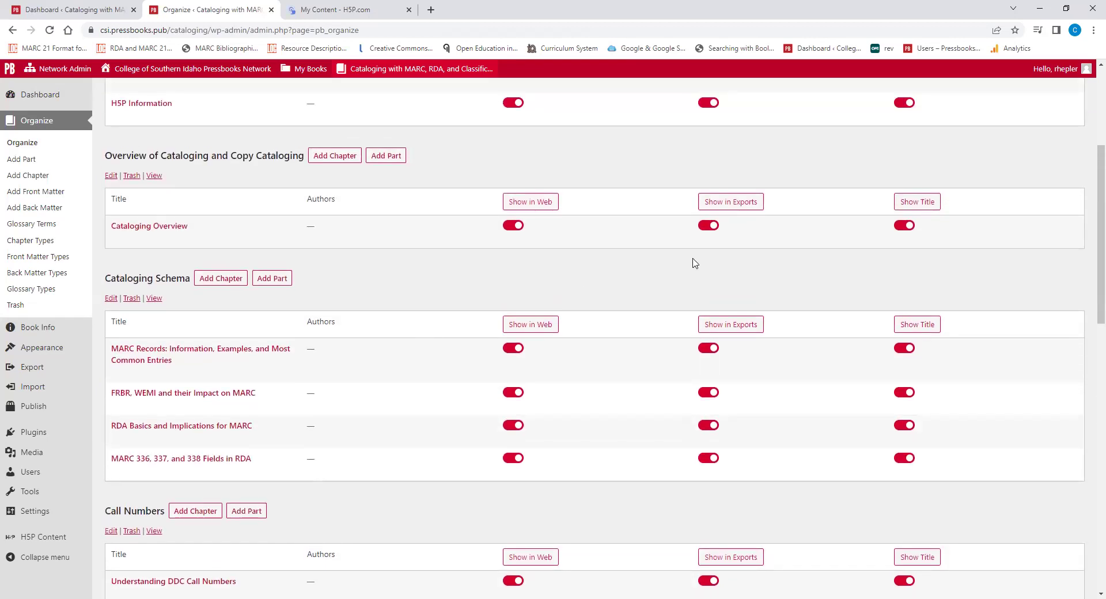
scroll(749, 254, up, 1)
scroll(749, 253, up, 2)
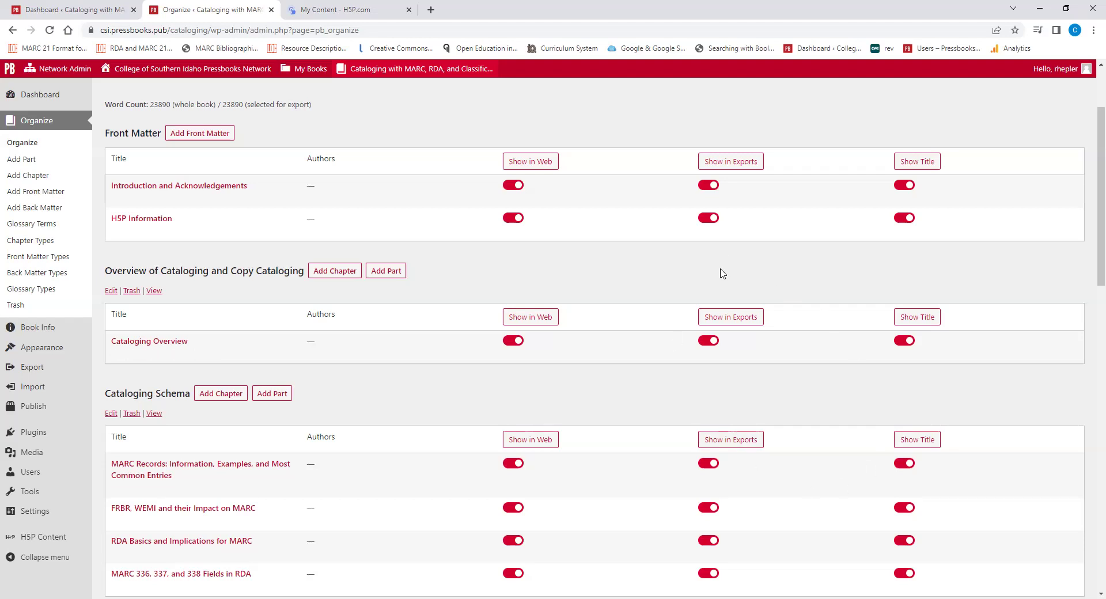
scroll(726, 268, up, 2)
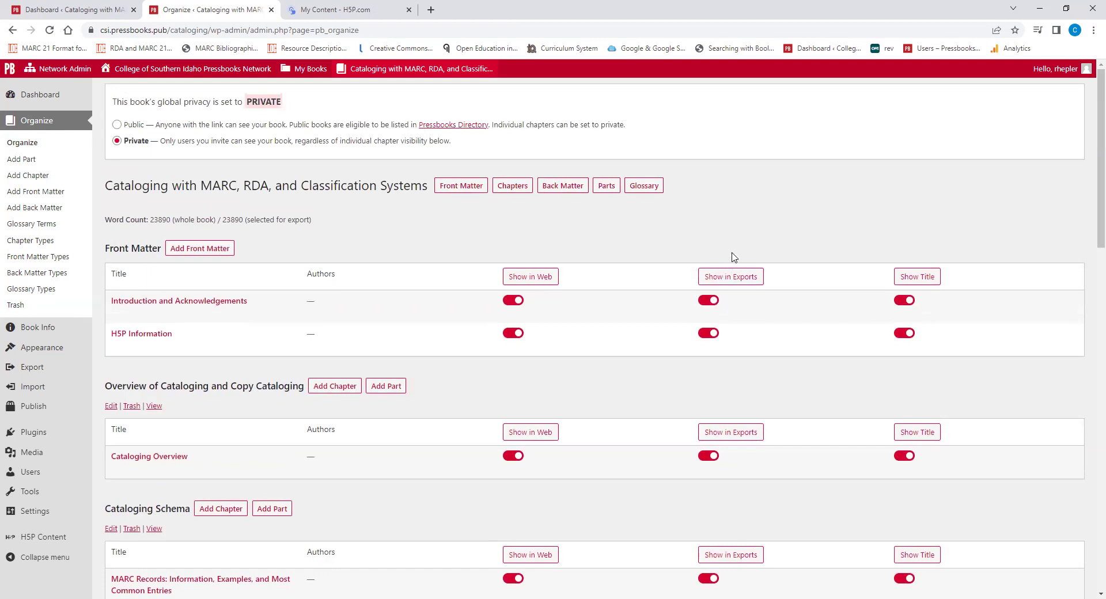
scroll(732, 258, down, 3)
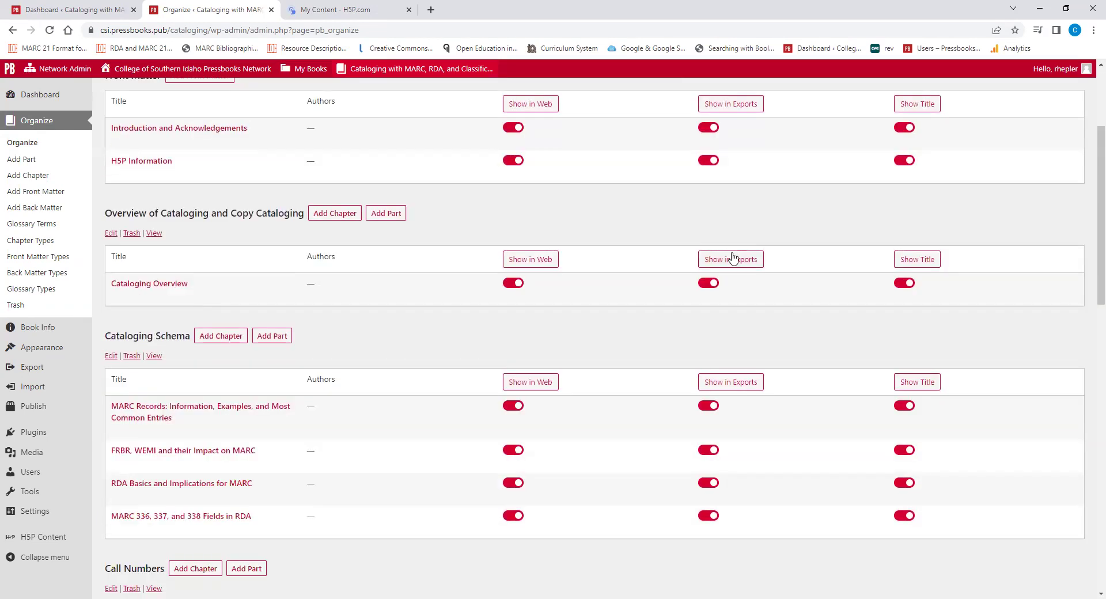